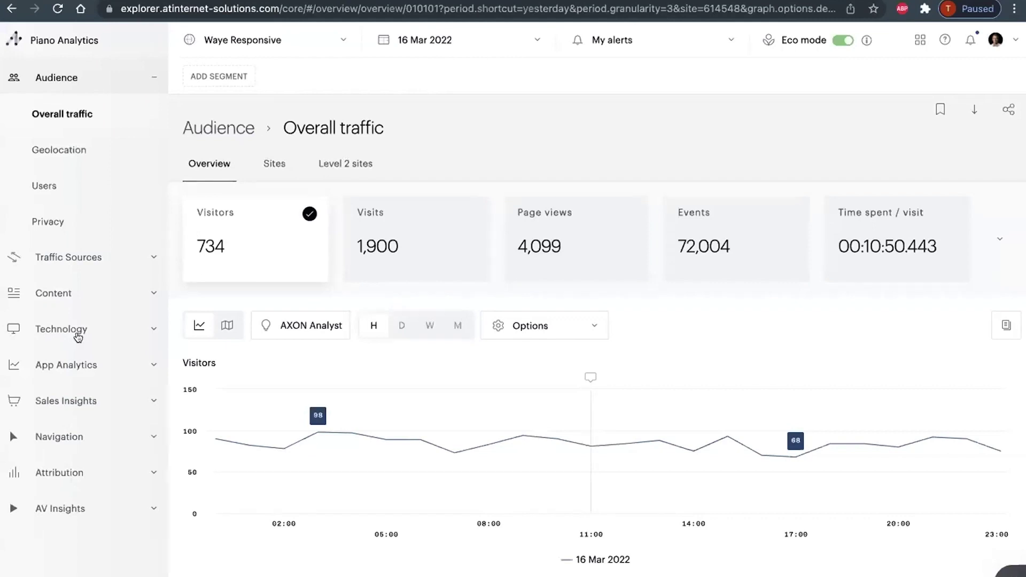
View the Technology > Devices report, then return to the Audience > Overall traffic overview
click(91, 324)
click(65, 227)
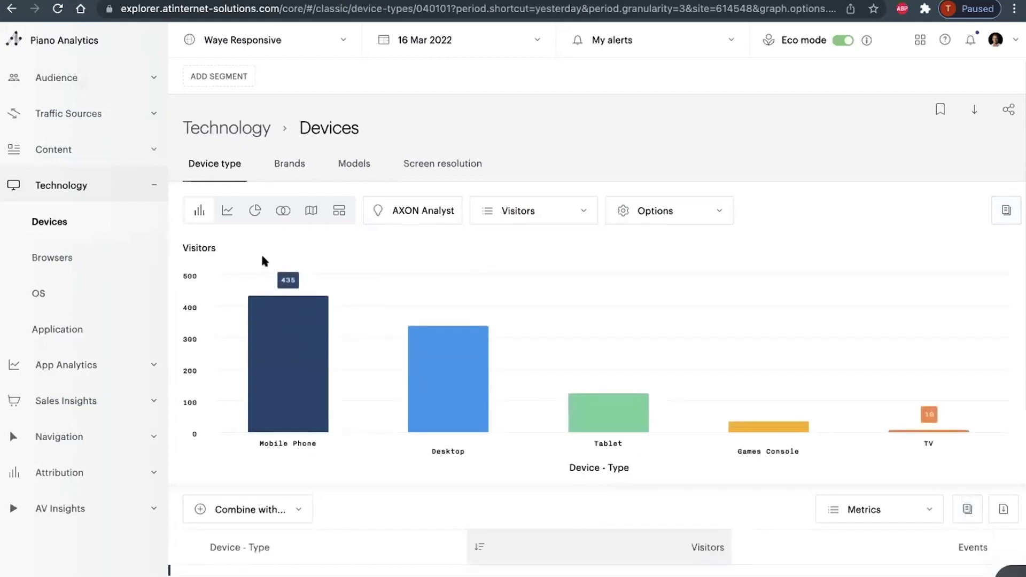
click(75, 78)
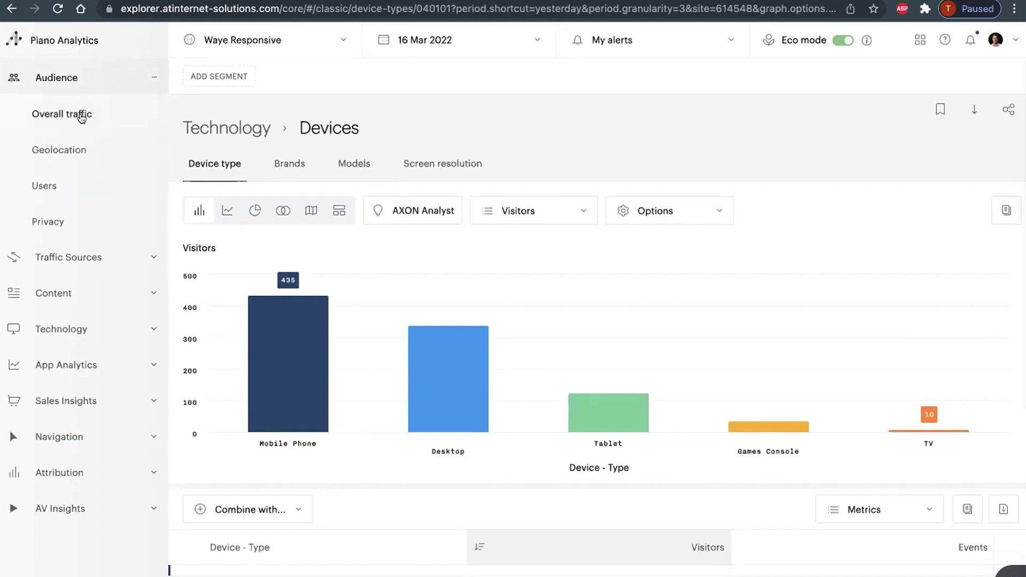
click(80, 115)
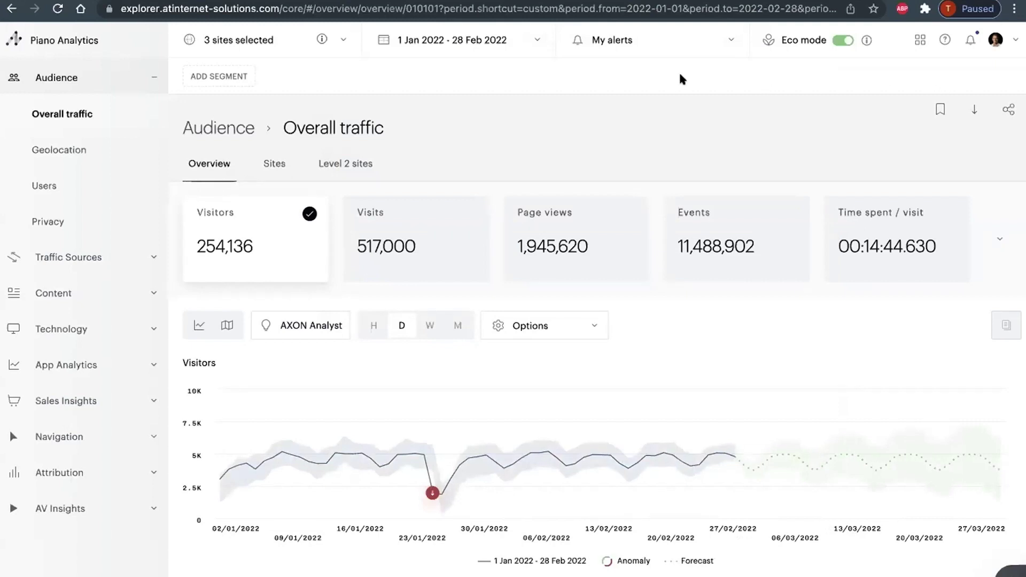
Inspect the AXON contribution bars explaining the 25/01/2022 Visitors anomaly
mouse_move(432, 390)
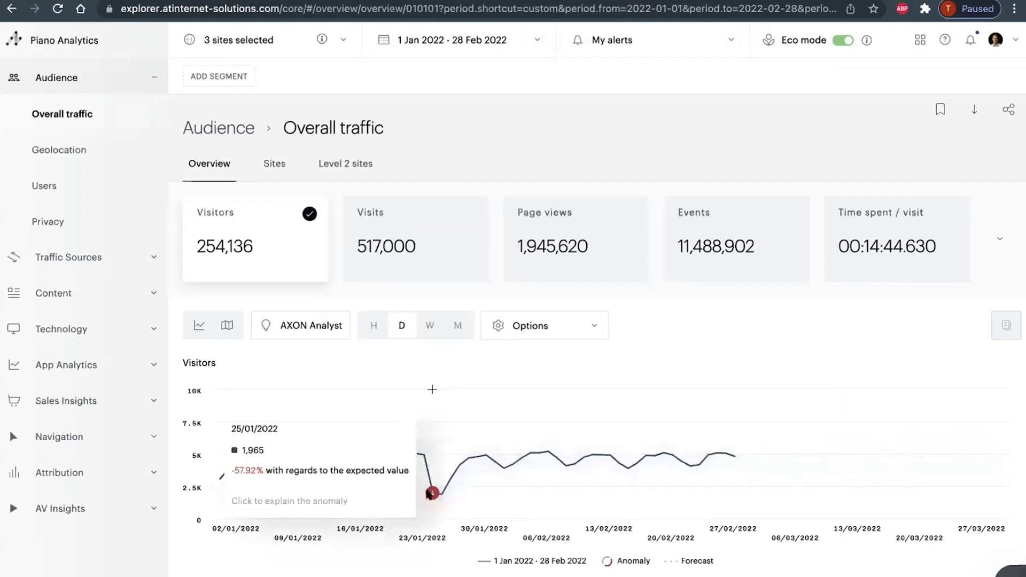
click(430, 494)
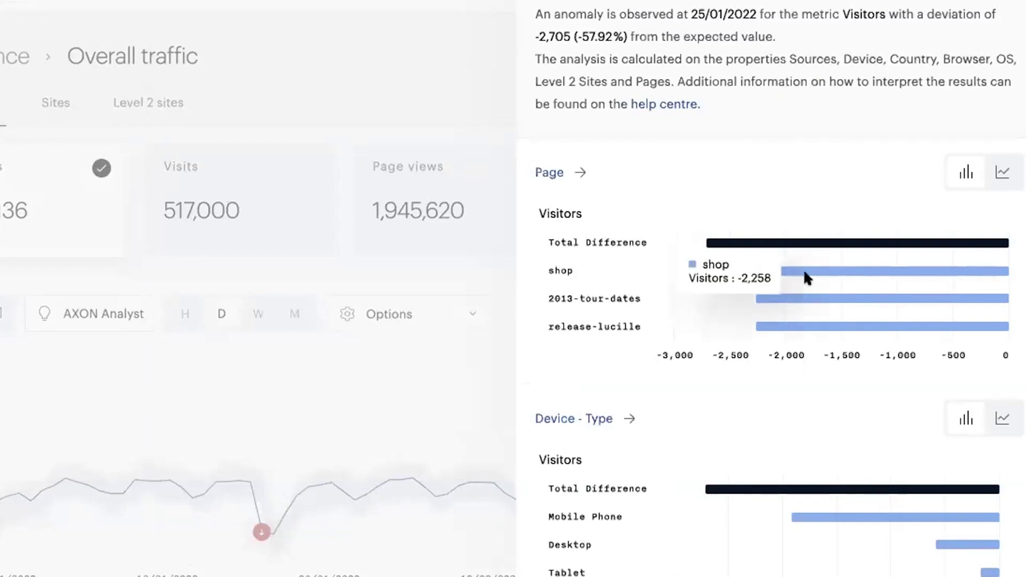
mouse_move(793, 323)
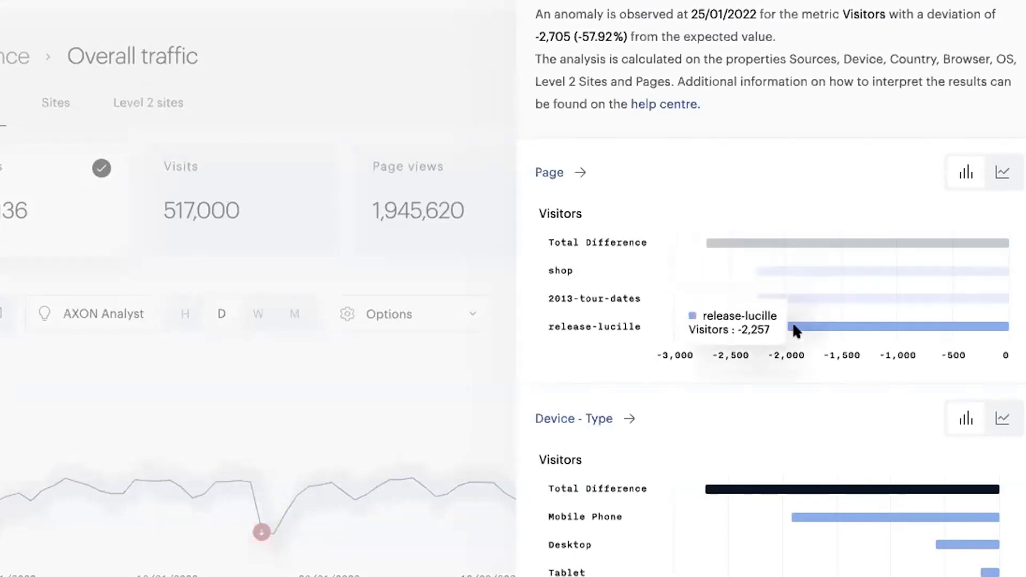
scroll(692, 417, down, 1)
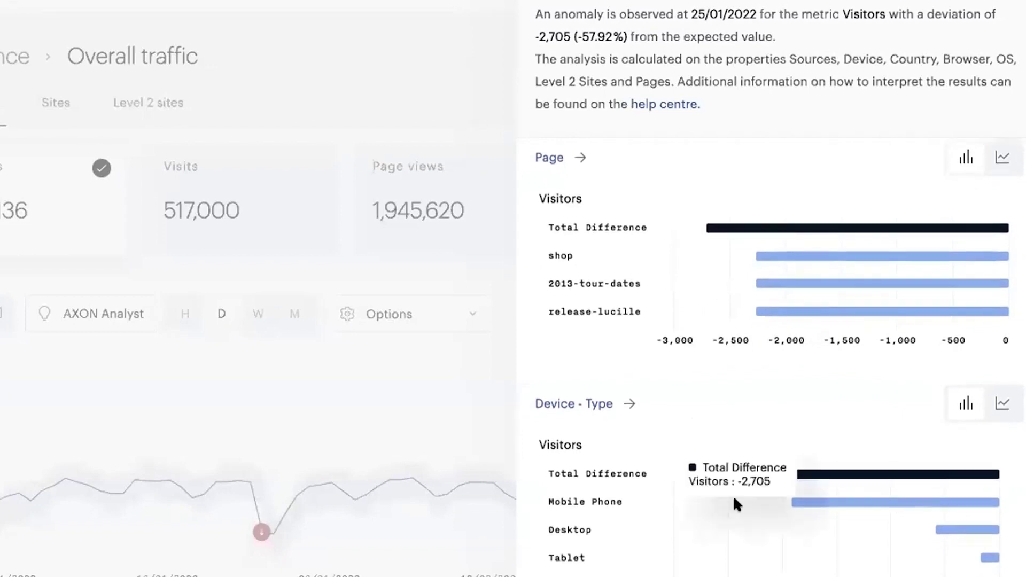
mouse_move(799, 500)
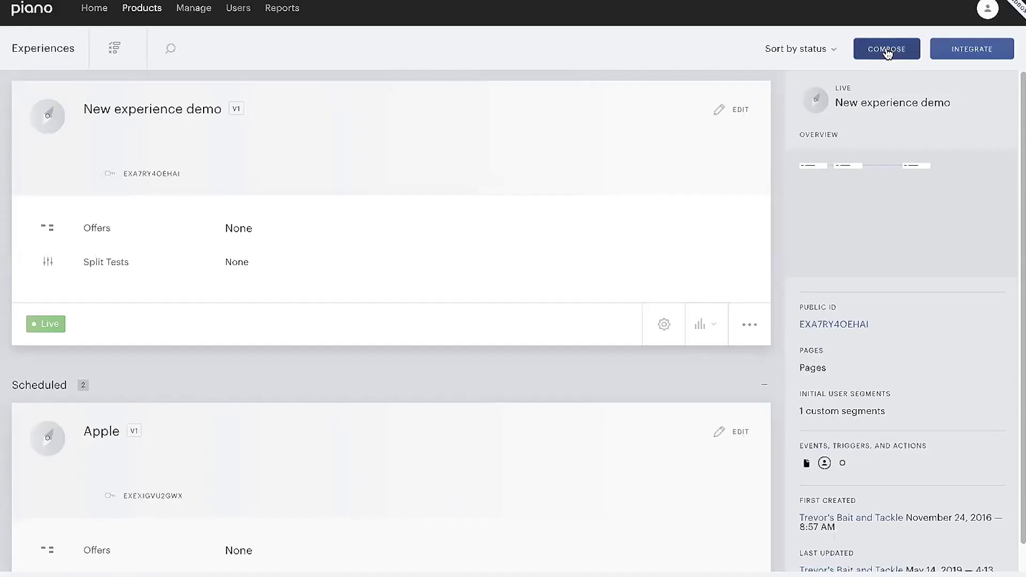
Create a new site experience named 'Test'
click(887, 52)
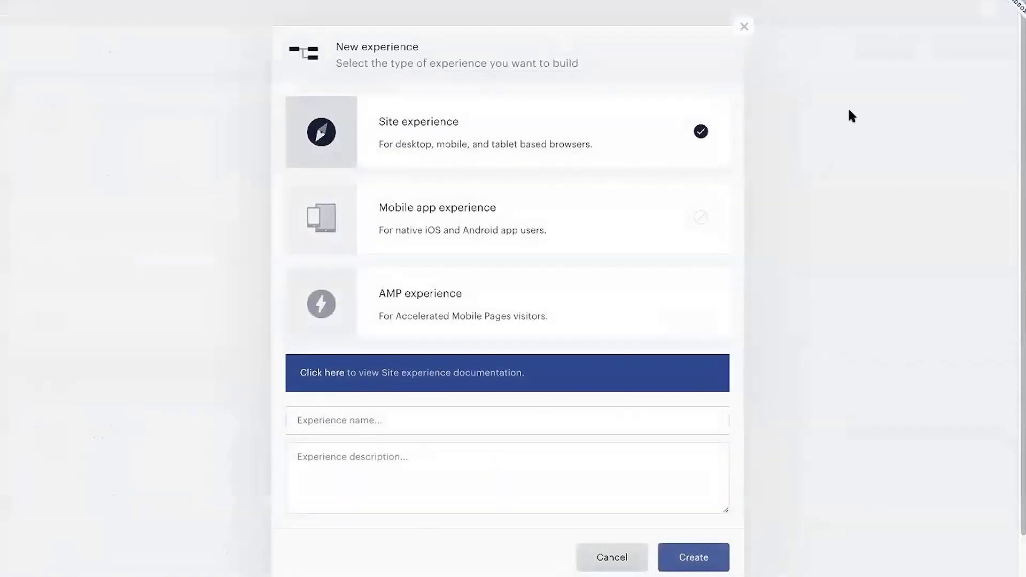
click(420, 426)
text(Test)
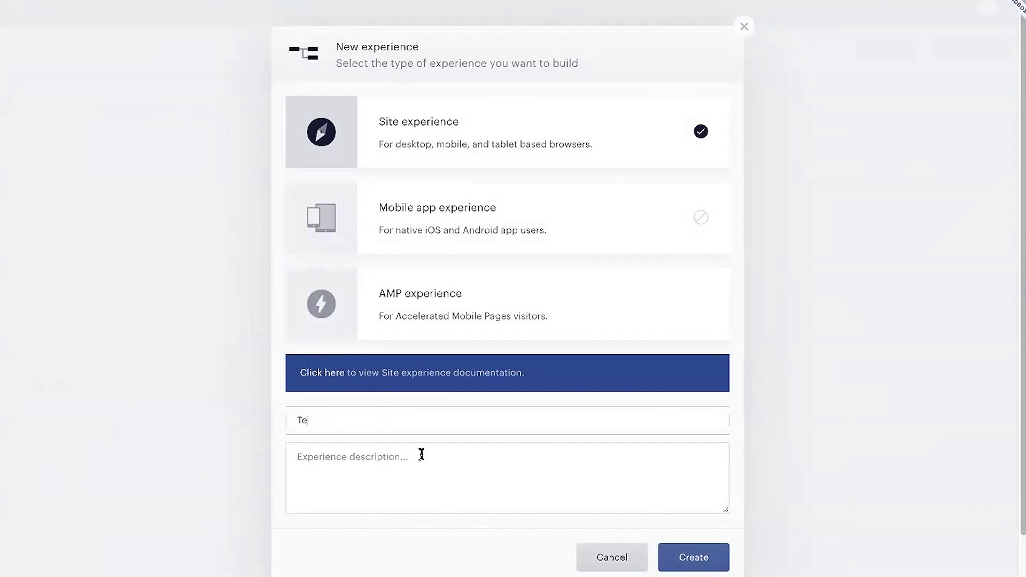
click(688, 557)
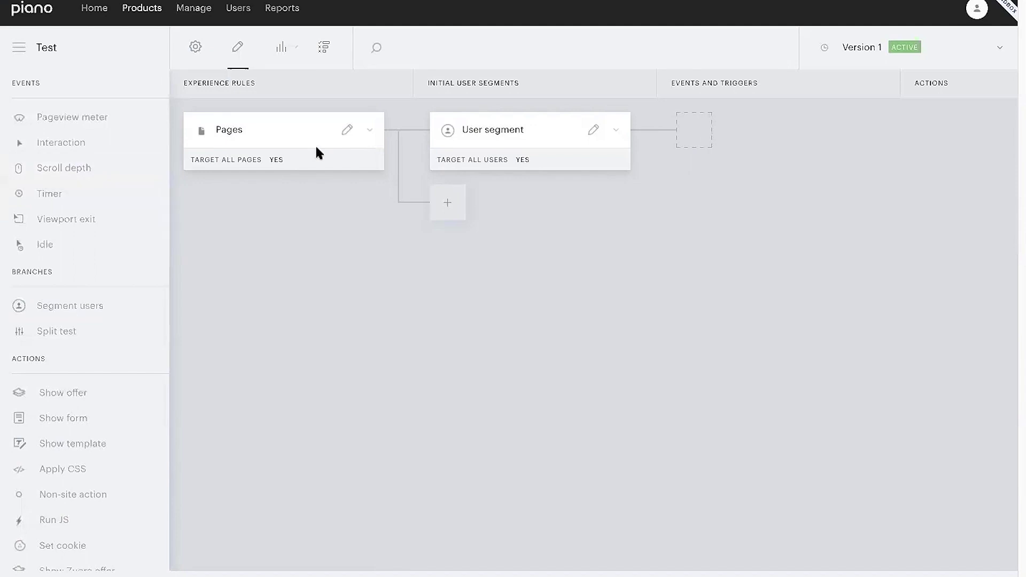
Switch the initial user segment to a custom segment and expand its account property conditions
click(594, 131)
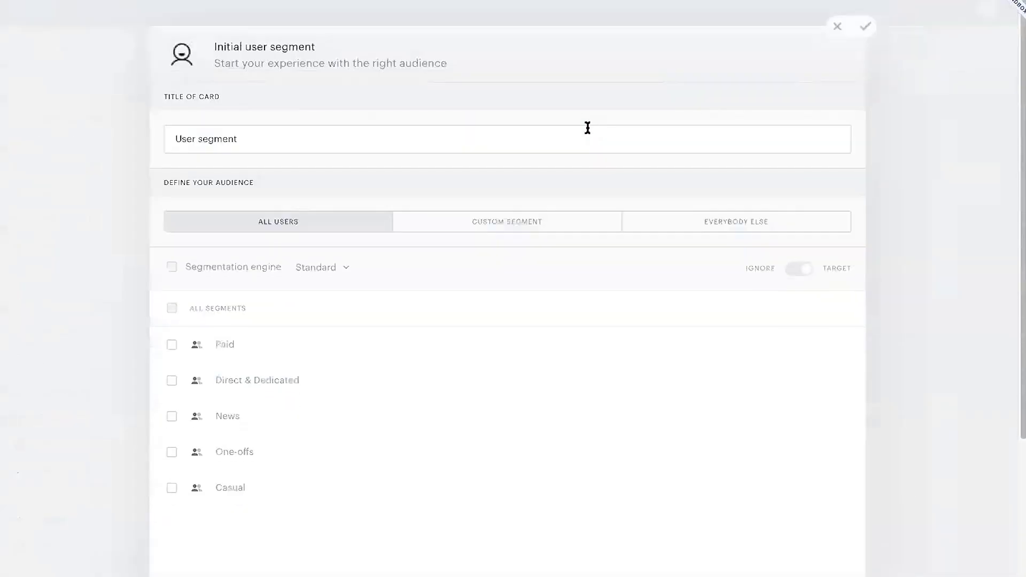
click(465, 221)
scroll(351, 278, down, 2)
scroll(331, 275, down, 2)
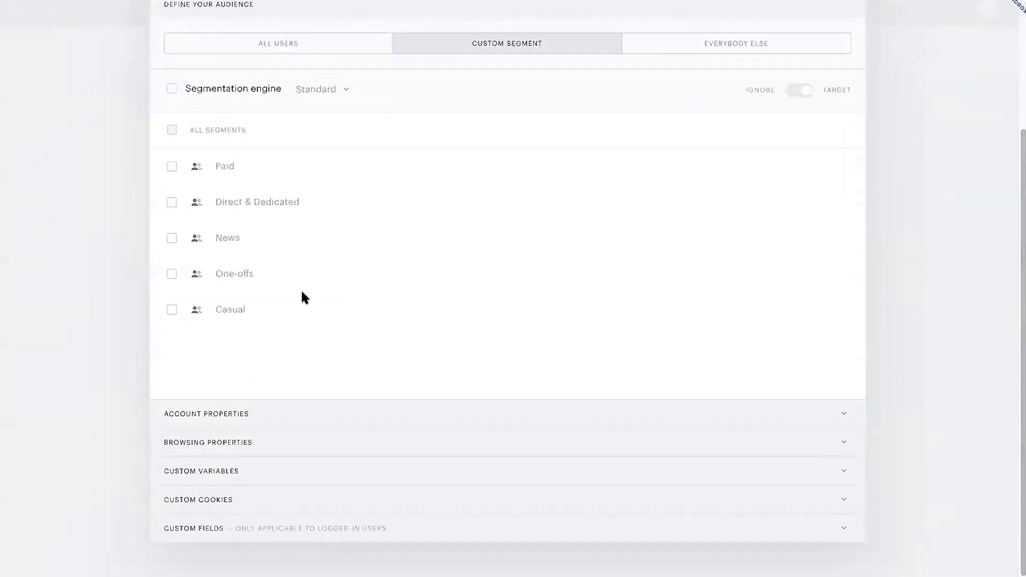
click(265, 410)
scroll(317, 364, down, 5)
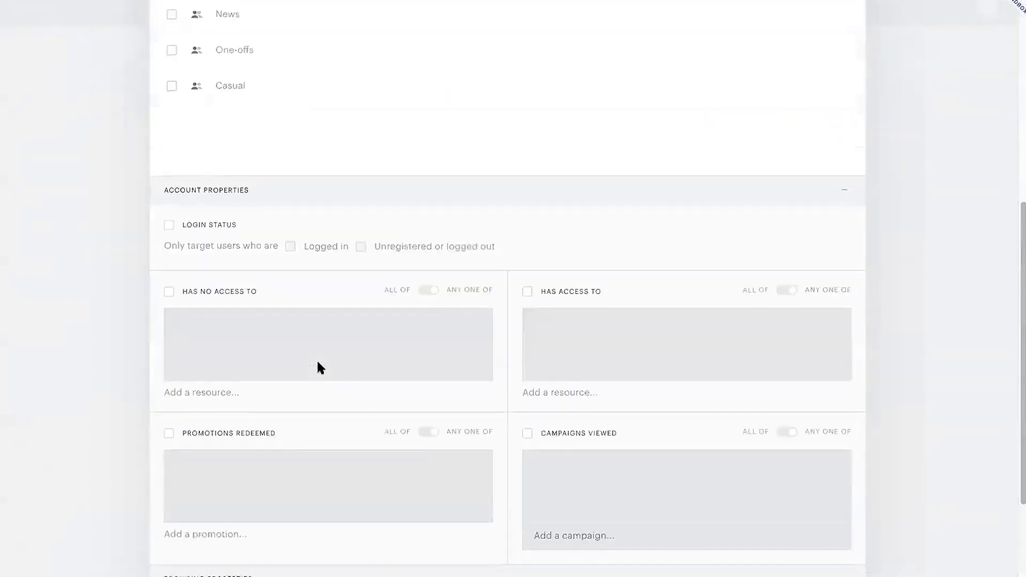
scroll(319, 367, down, 3)
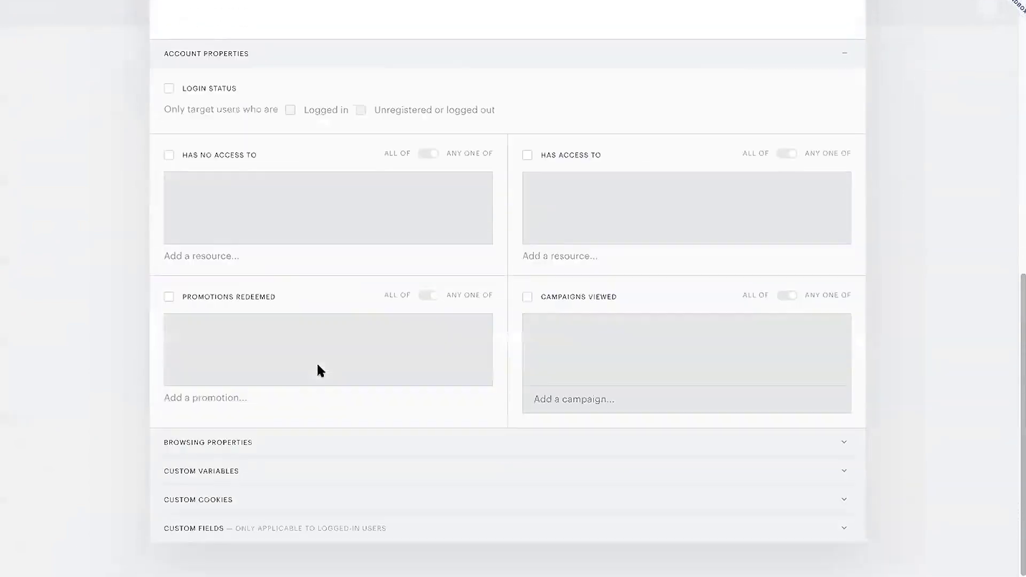
Review the browsing property conditions and save the user segment card
click(316, 443)
scroll(318, 434, down, 2)
scroll(318, 432, down, 5)
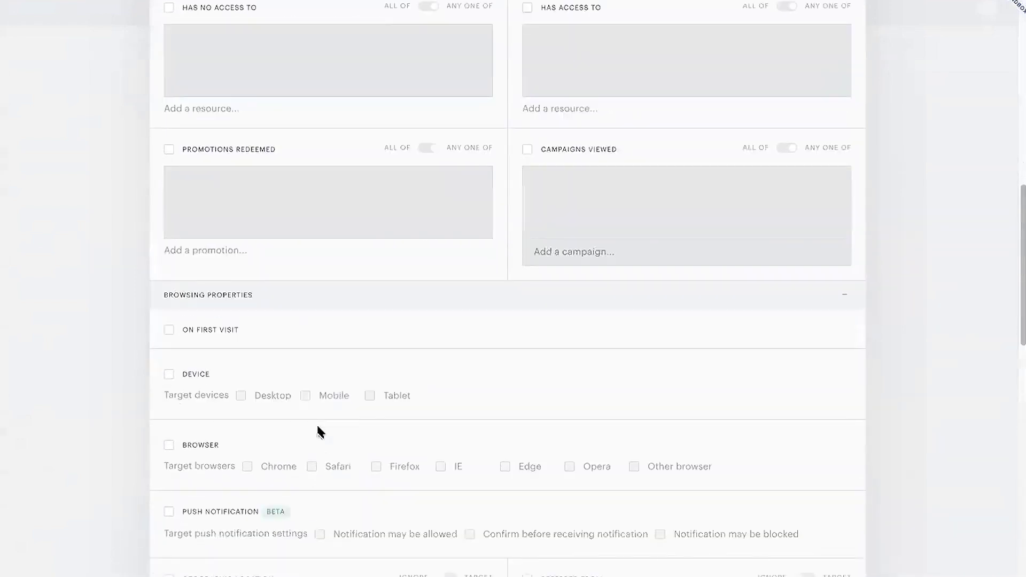
scroll(319, 433, down, 5)
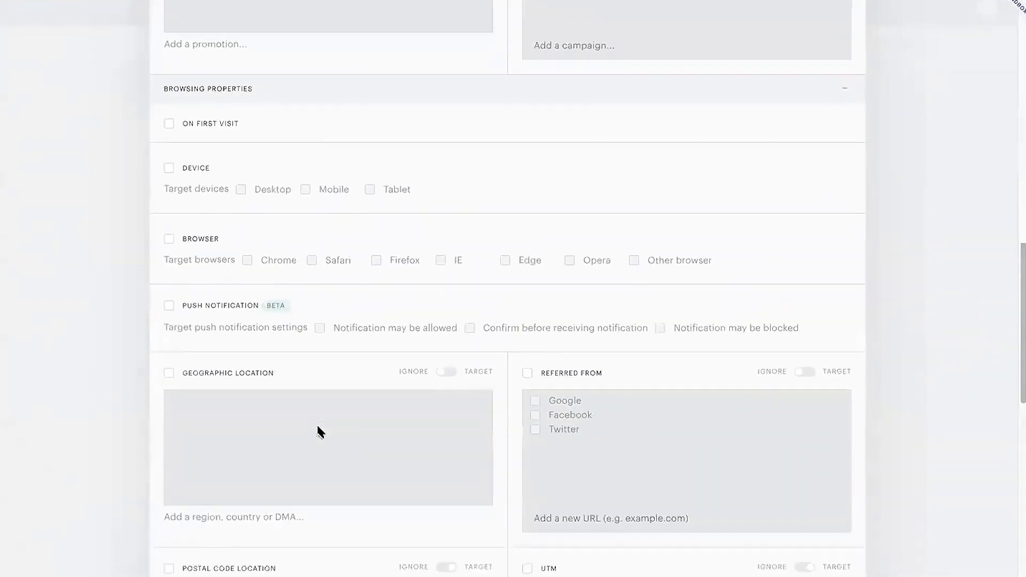
scroll(317, 433, down, 3)
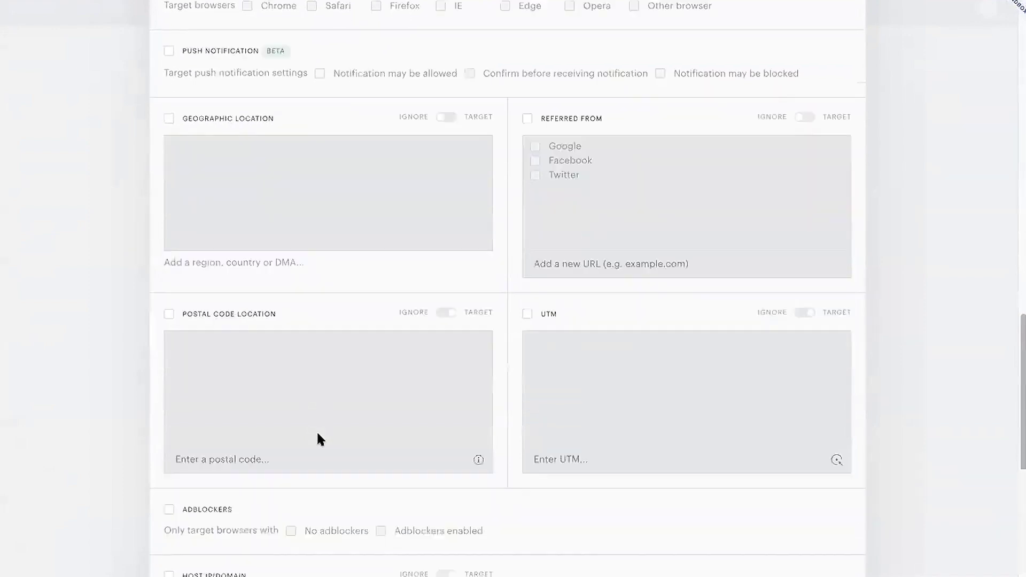
scroll(310, 443, down, 5)
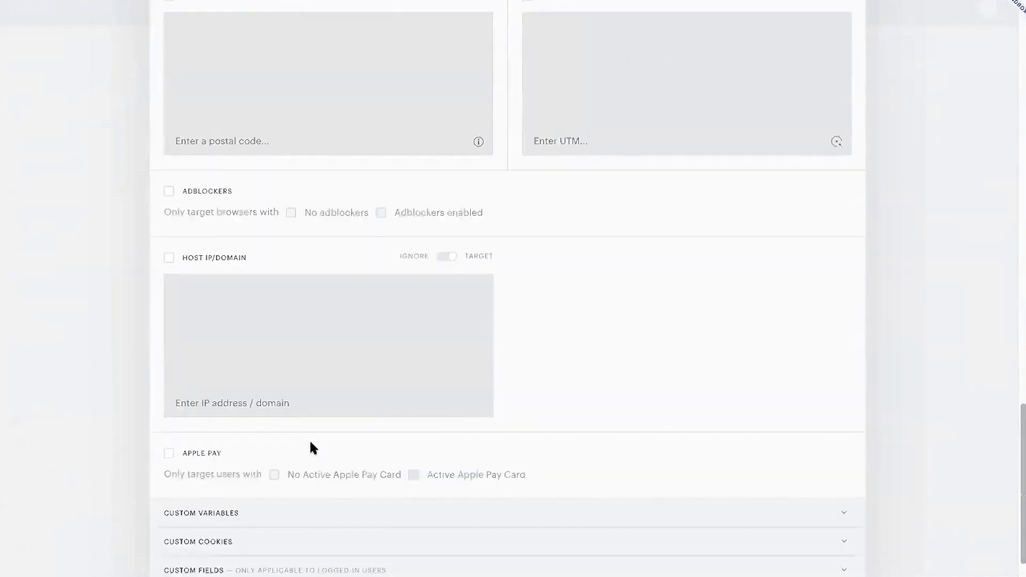
scroll(312, 442, down, 1)
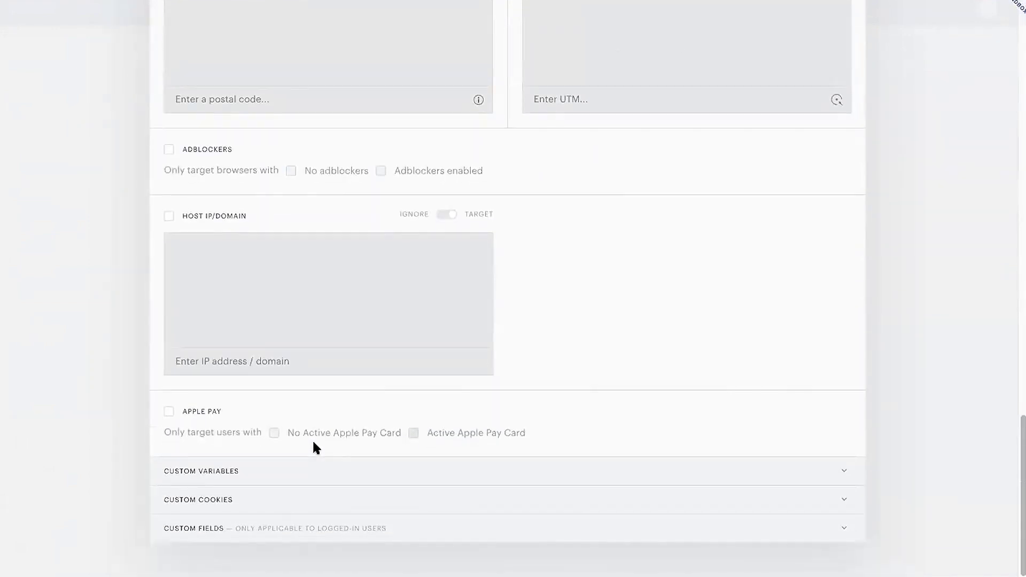
scroll(547, 240, up, 15)
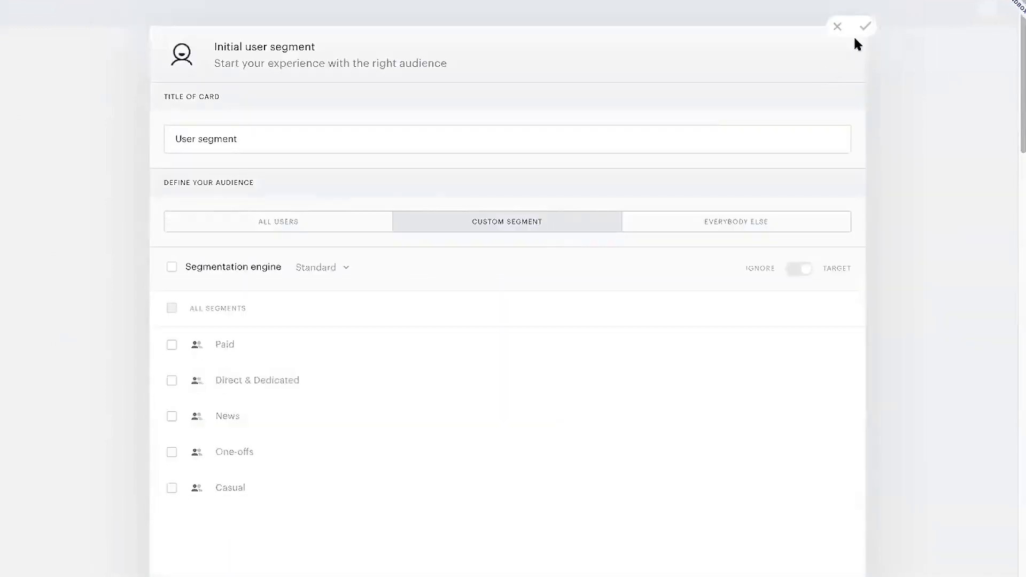
click(866, 26)
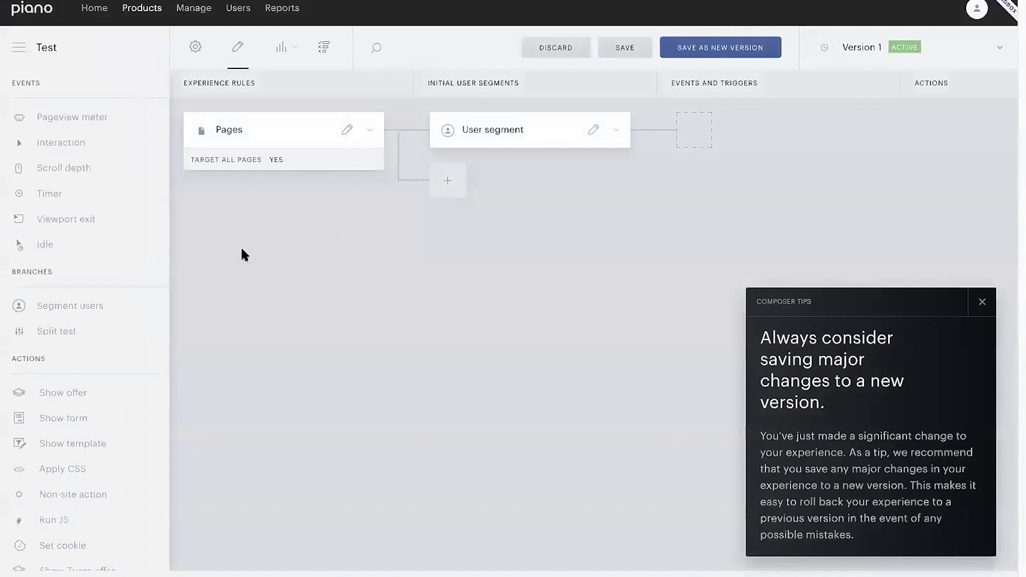
Add a Show offer action after User segment using Mark offer, then dismiss the composer tips
drag(91, 392, 697, 130)
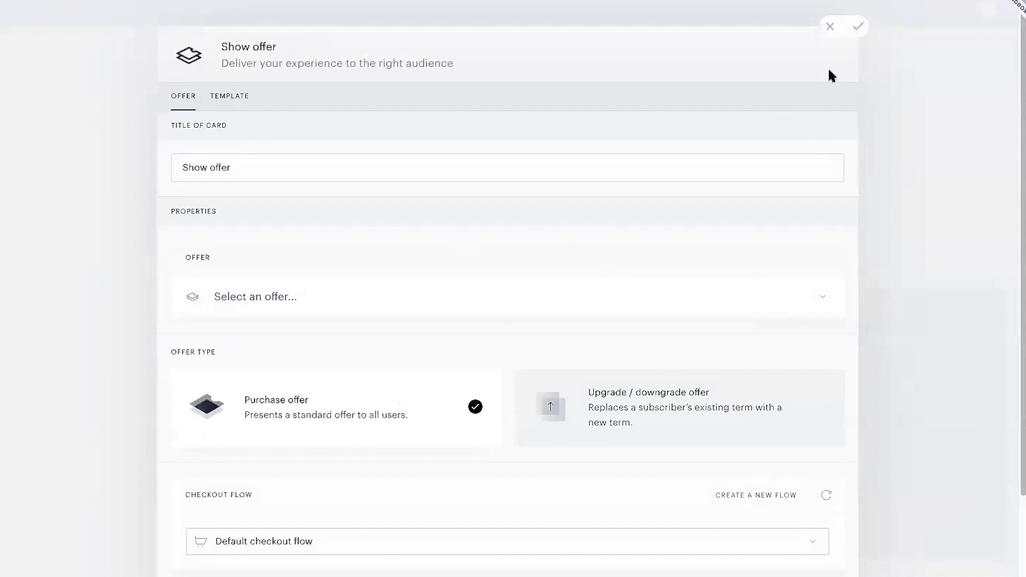
click(857, 31)
scroll(578, 370, down, 2)
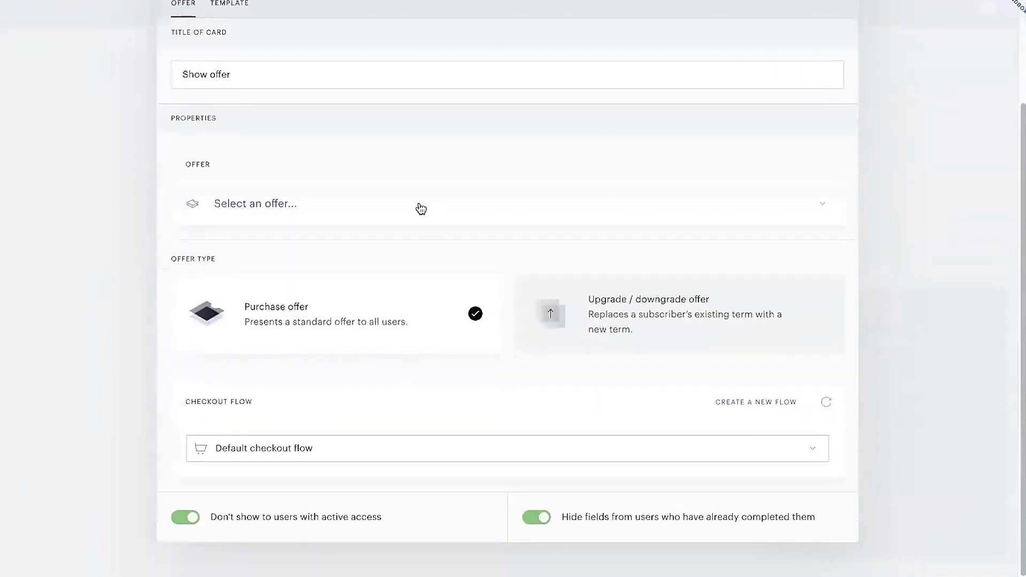
click(187, 223)
click(222, 300)
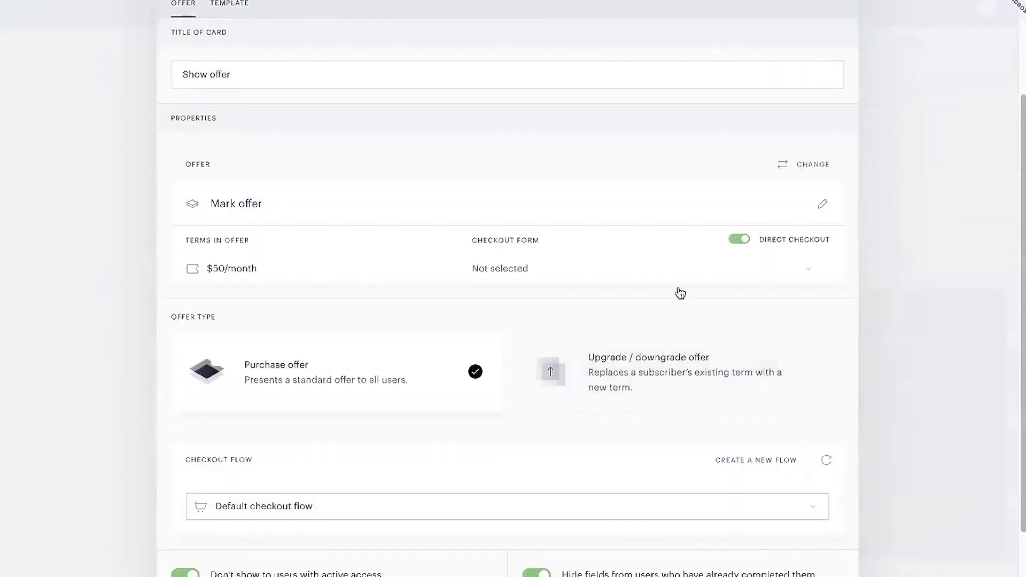
scroll(748, 171, up, 3)
click(858, 26)
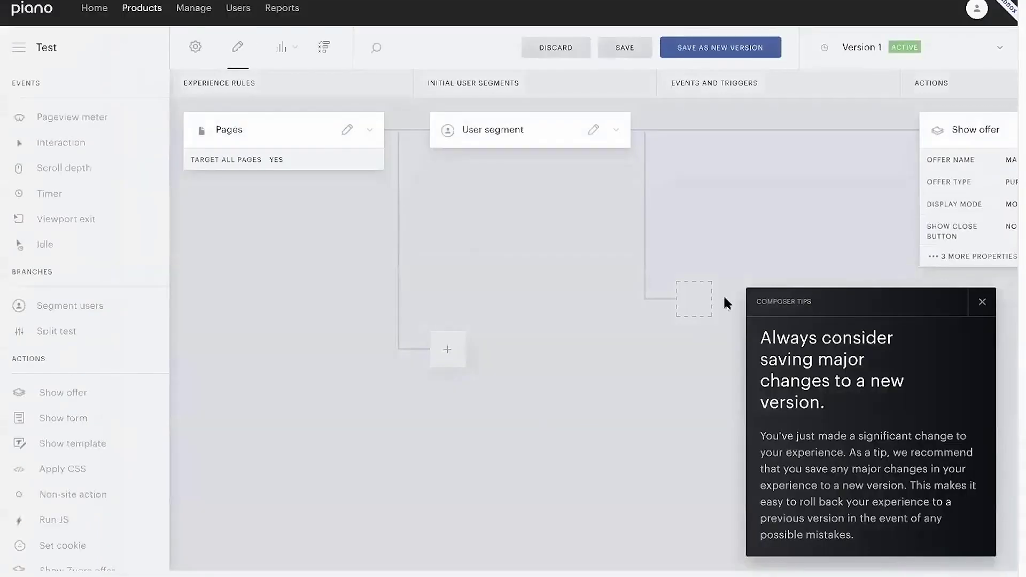
click(984, 301)
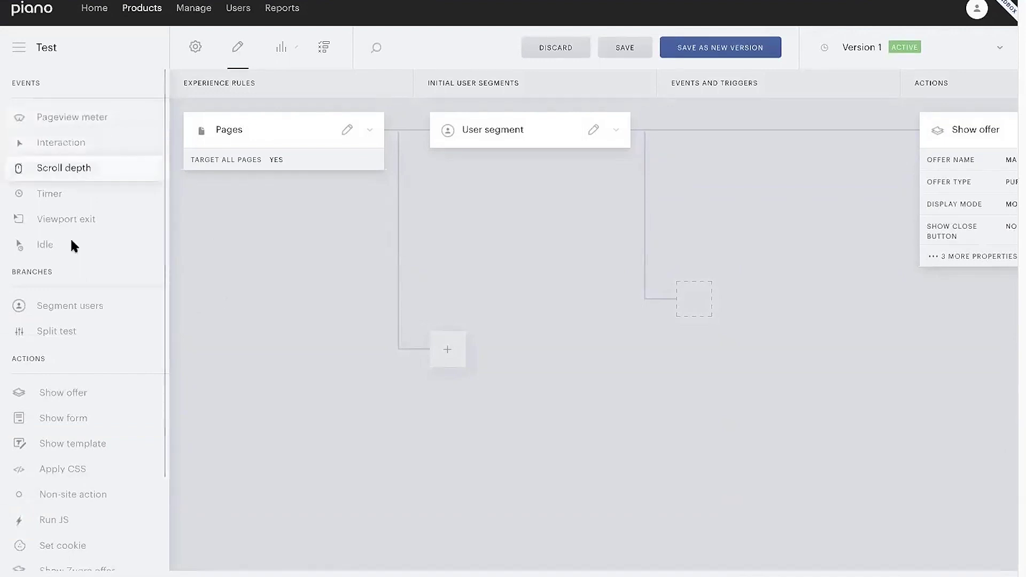
Add a Split test after User segment with variants named 'a' and 'b', splitting 50/50/0
drag(82, 337, 905, 131)
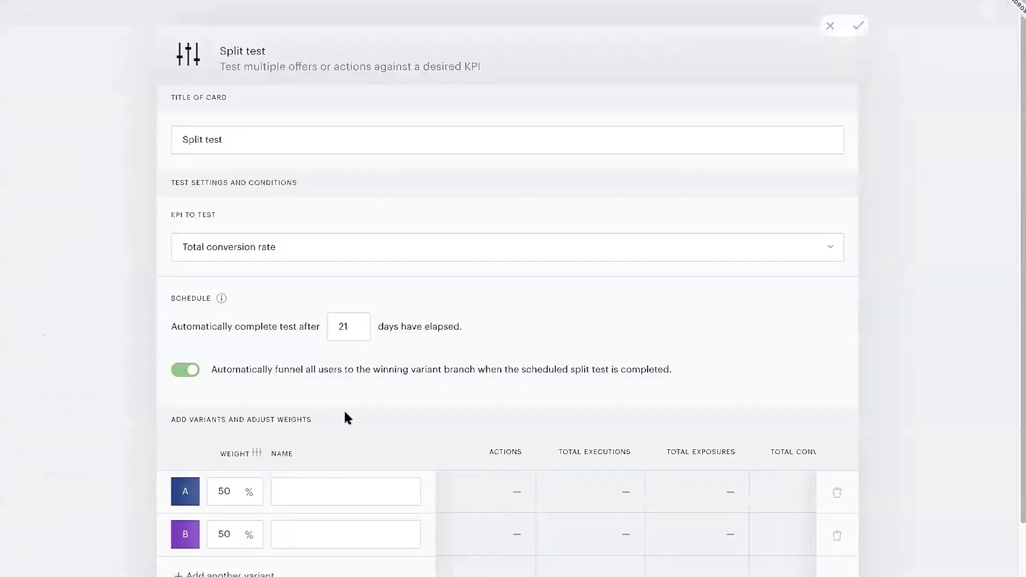
scroll(350, 385, down, 1)
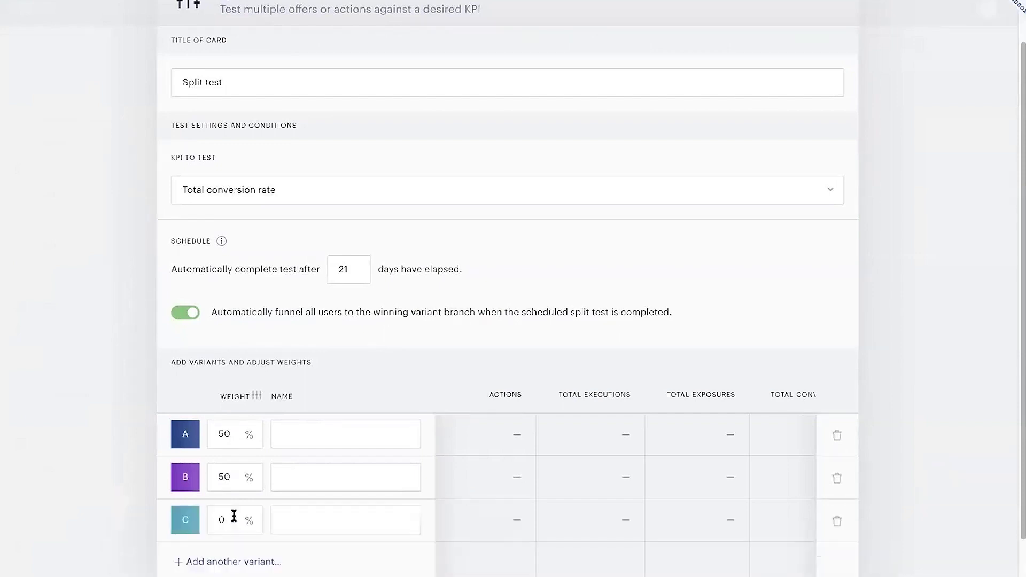
click(362, 433)
text(a)
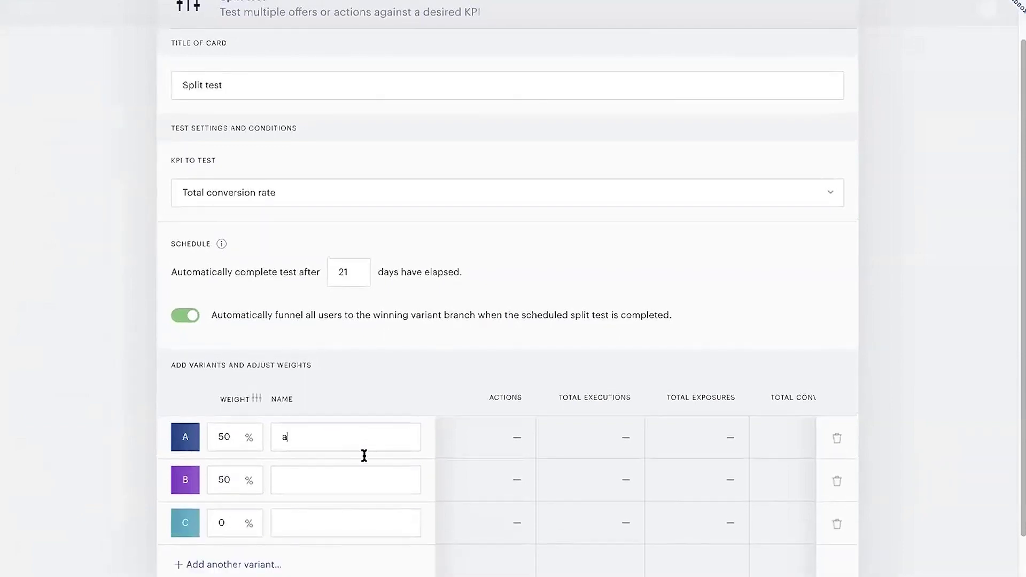
click(363, 485)
text(b)
scroll(830, 106, up, 1)
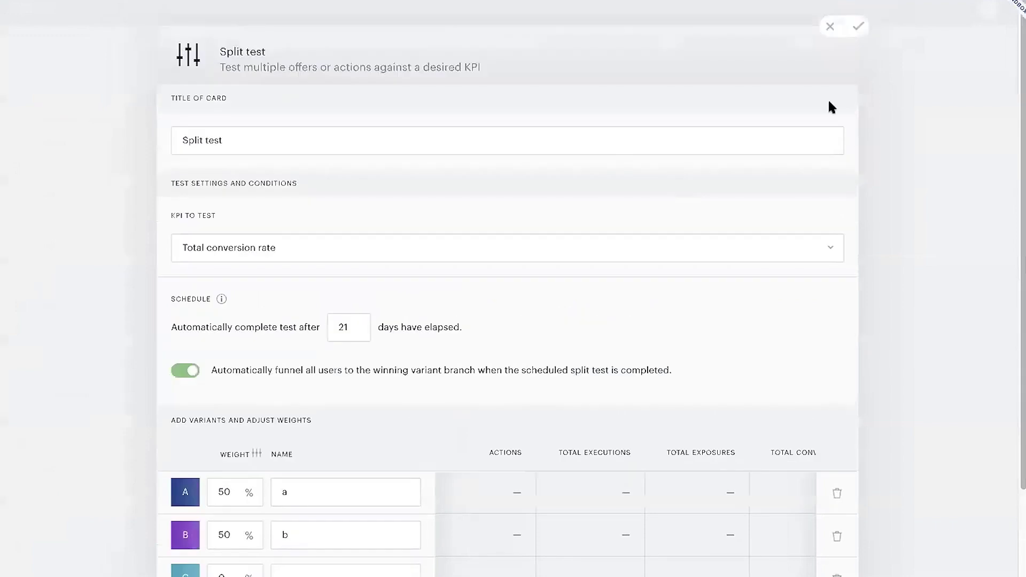
click(857, 27)
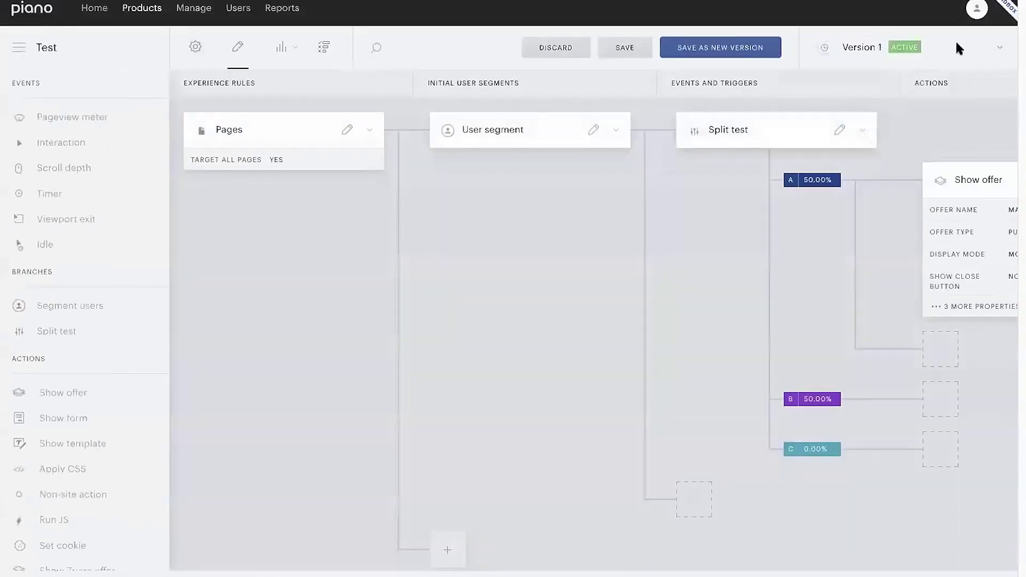